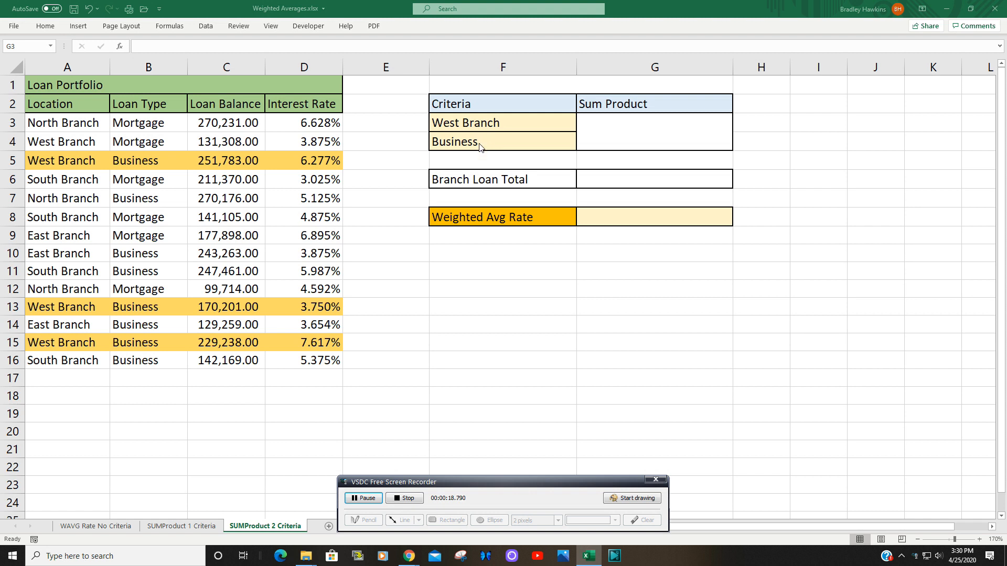
Step: In G3, start a SUMPRODUCT formula whose first criterion compares the locations A3:A16 with F3
left_click(631, 149)
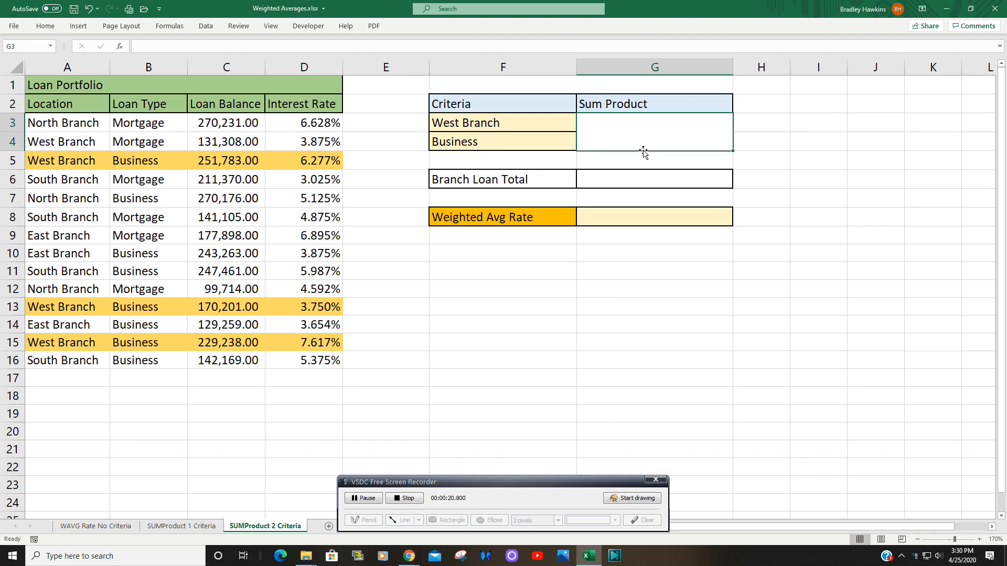
type("=Su")
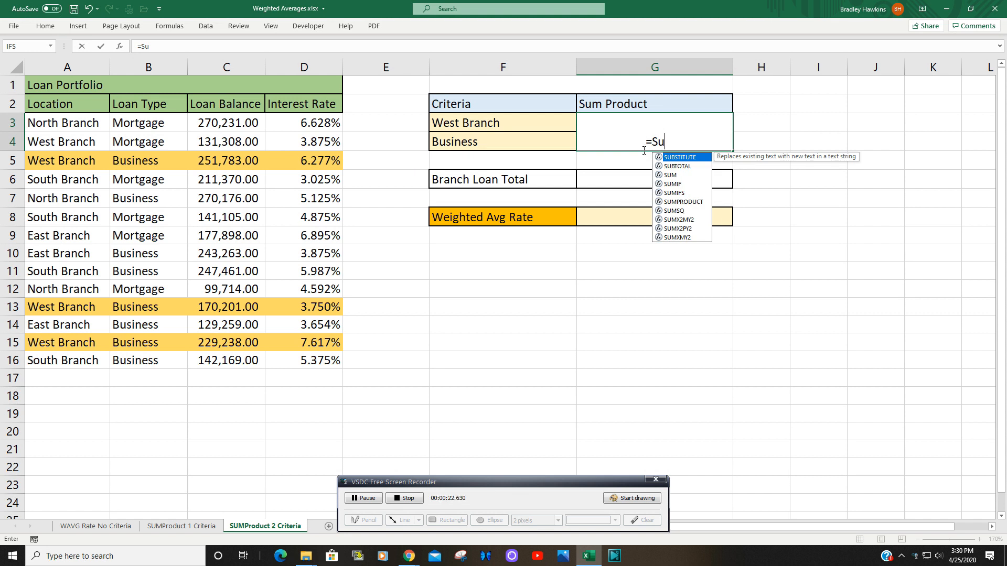
key("Down")
key("Down")
key("Down")
key("Down")
key("Down")
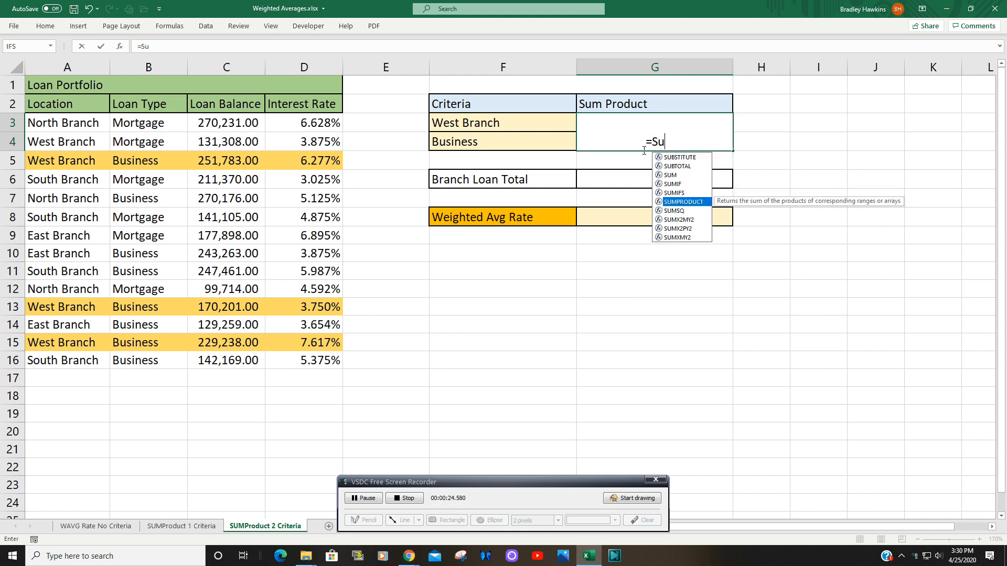
key("Tab")
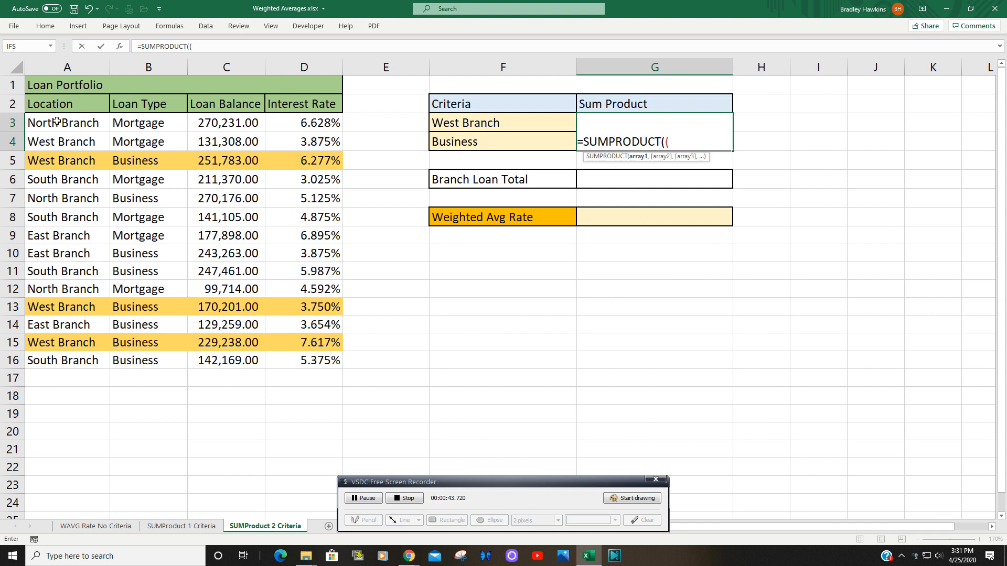
left_click_drag(57, 121, 62, 360)
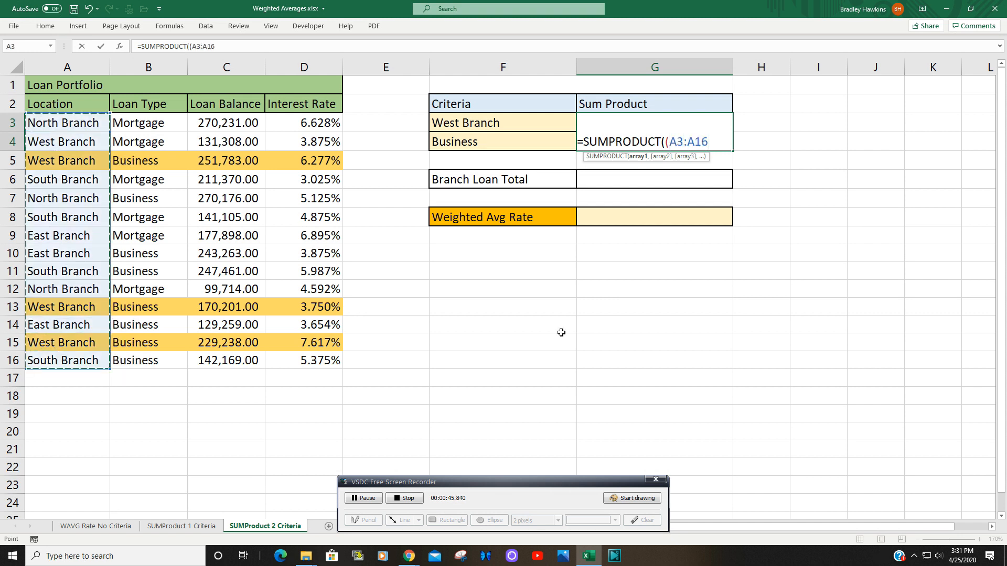
type("=")
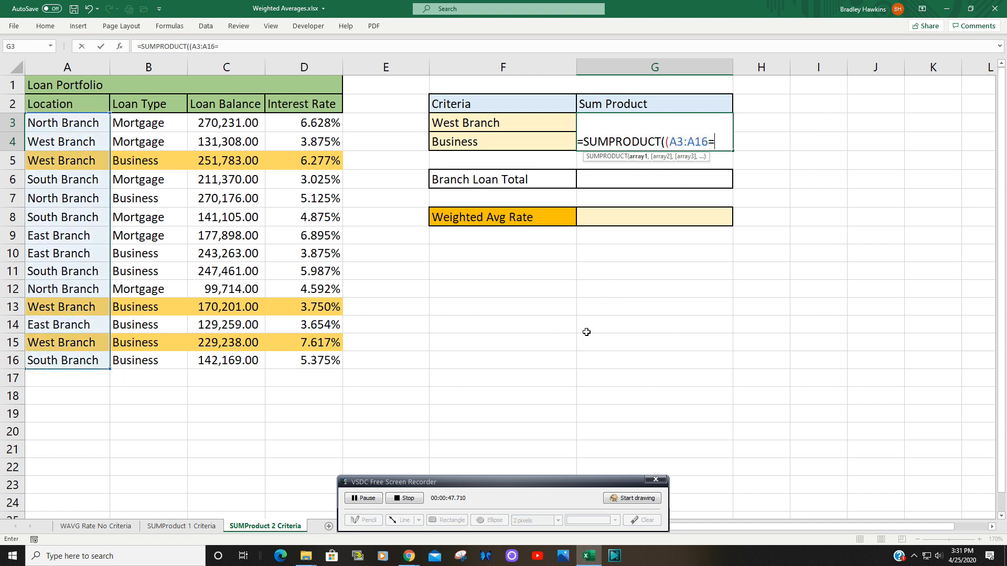
left_click(487, 122)
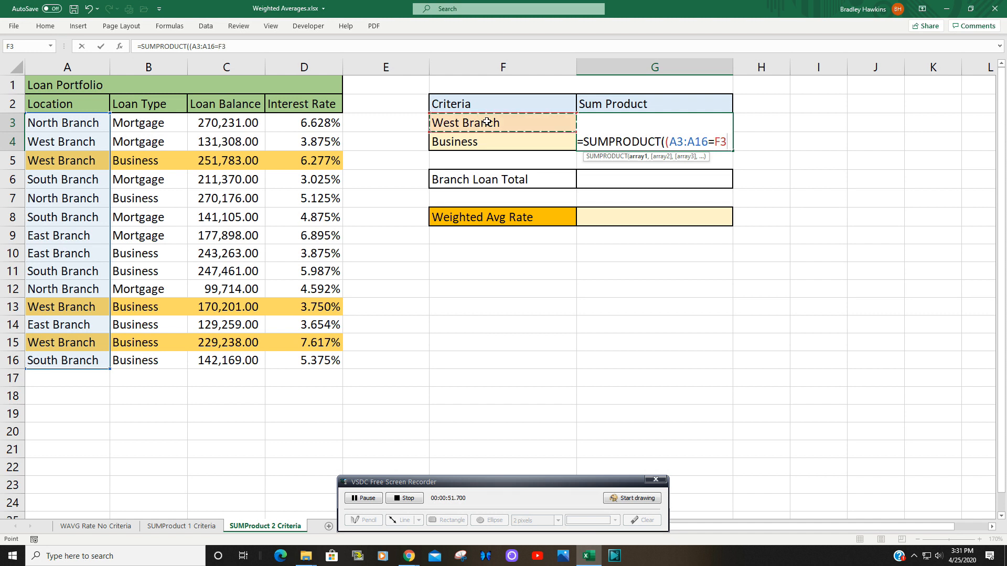
type(")")
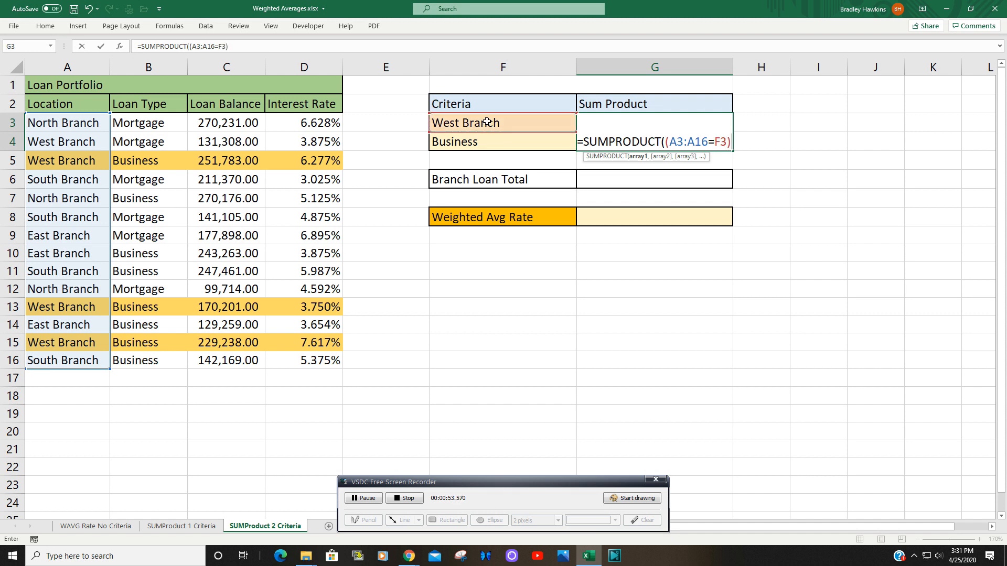
type("*")
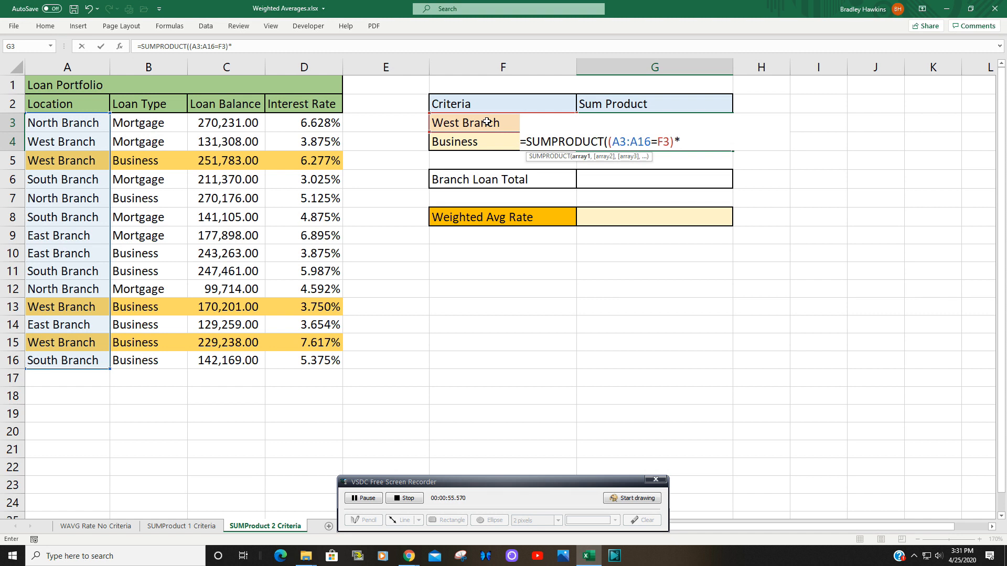
type("(")
Step: Multiply it by a second criterion comparing the loan types B3:B16 with F4
left_click_drag(154, 122, 142, 359)
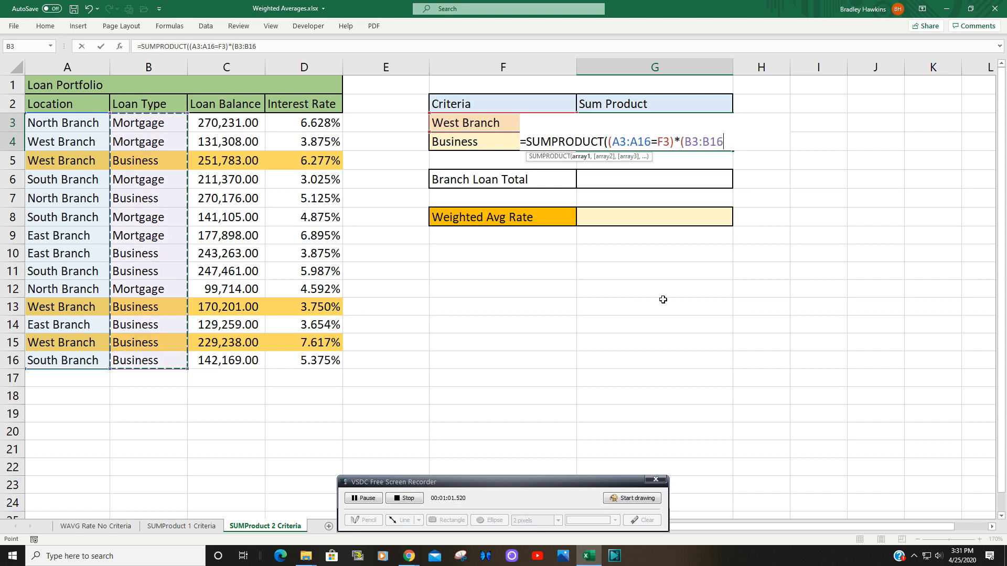
type("=")
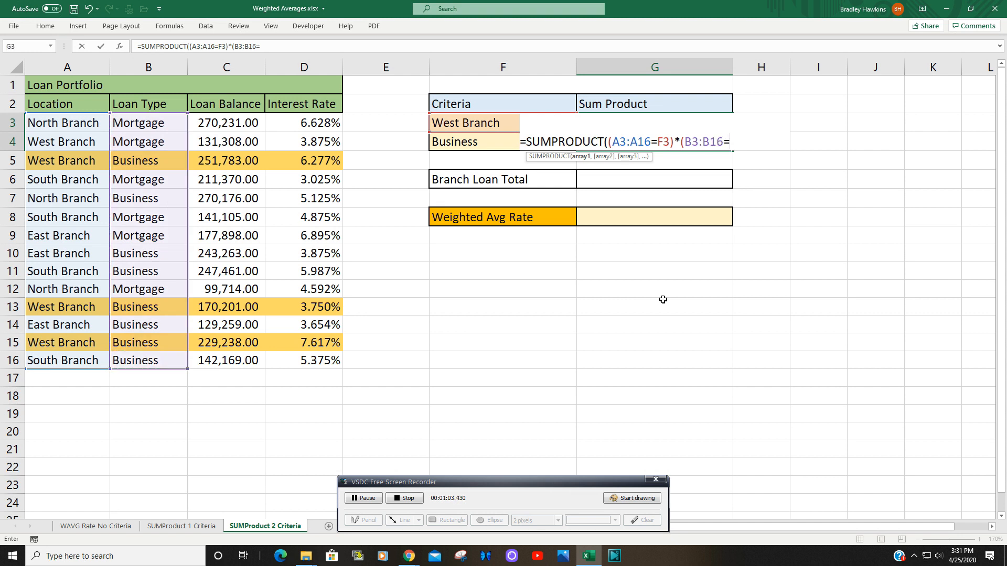
left_click(480, 142)
type(")")
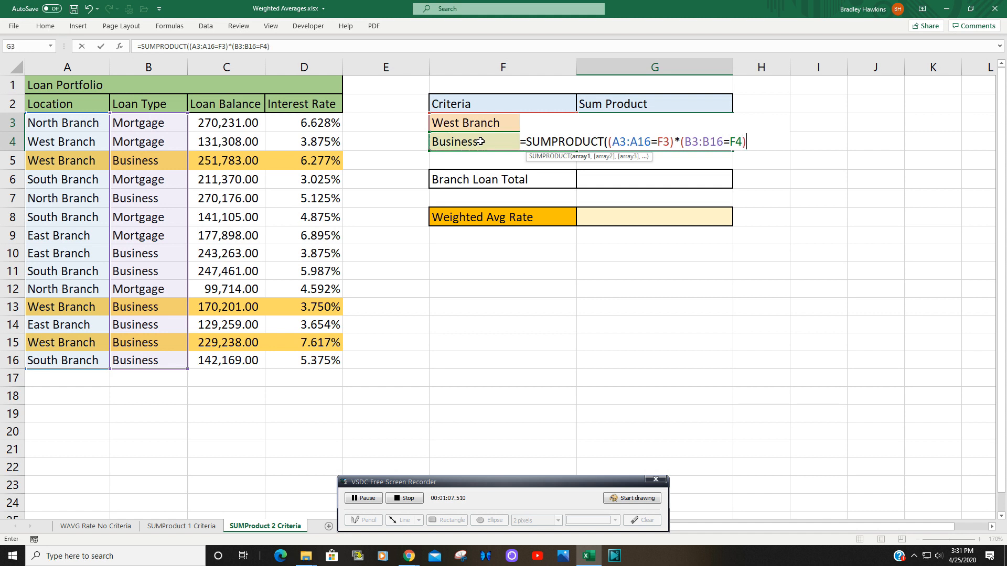
type(",")
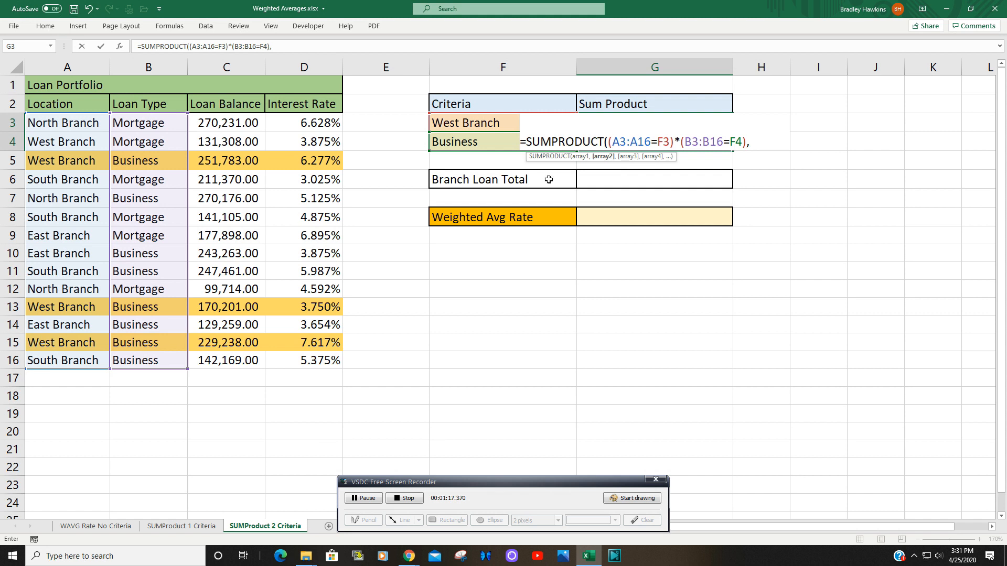
Step: Add the loan balances C3:C16 and interest rates D3:D16 as further arrays and enter the formula
left_click_drag(245, 122, 247, 363)
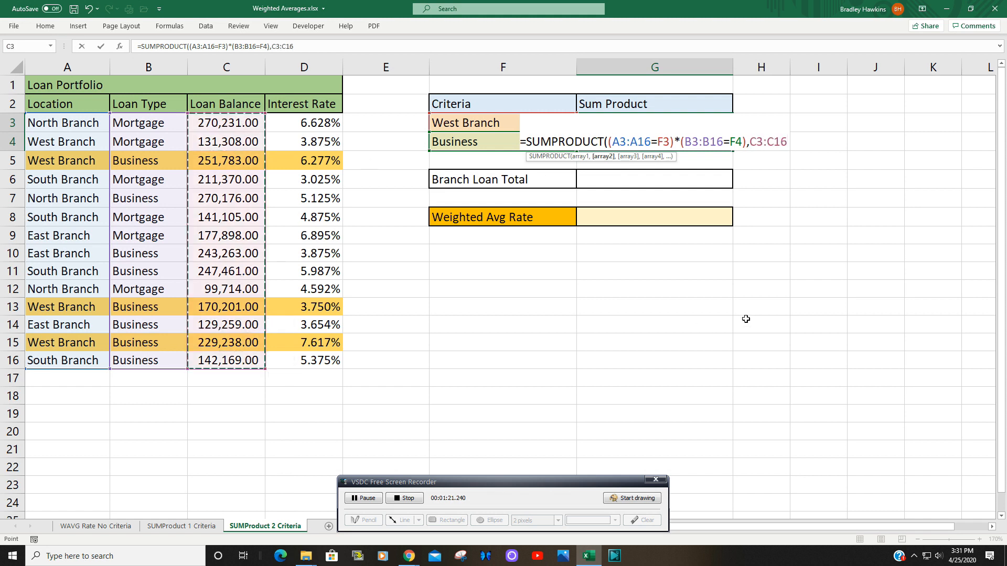
type(",")
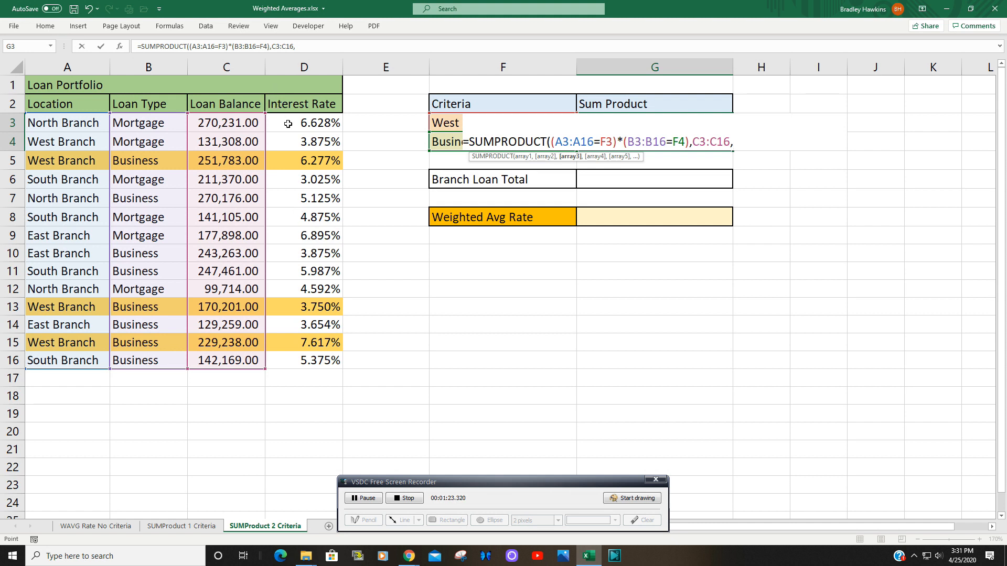
left_click_drag(287, 124, 300, 362)
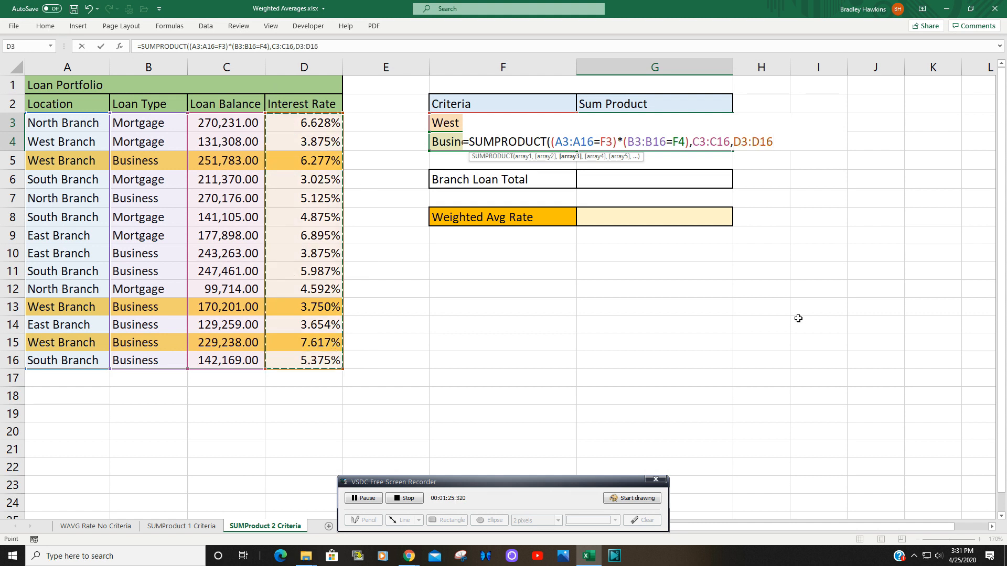
type(")")
key("Return")
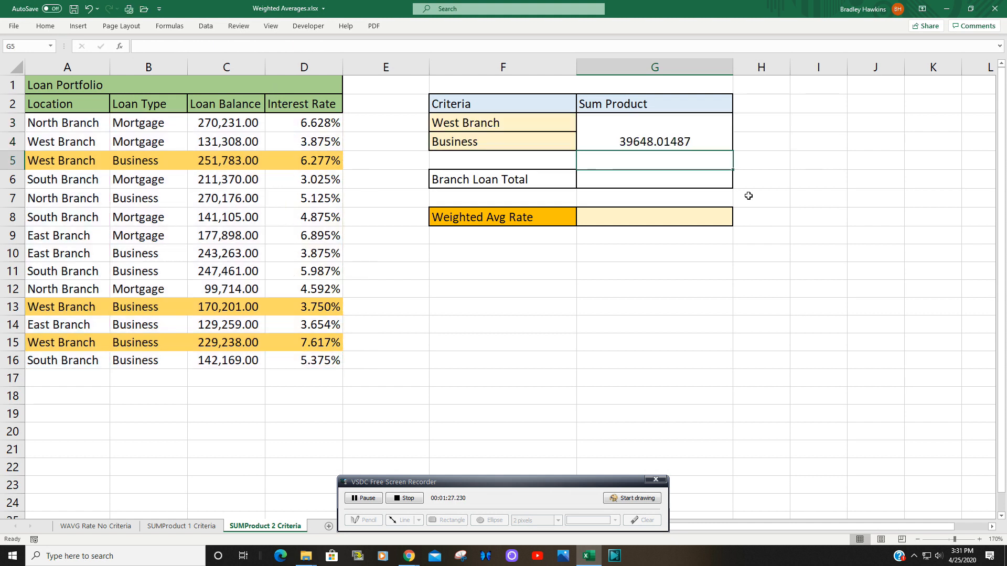
Step: In G6, enter a formula summing the West Branch business balances C5, C13 and C15
left_click(727, 177)
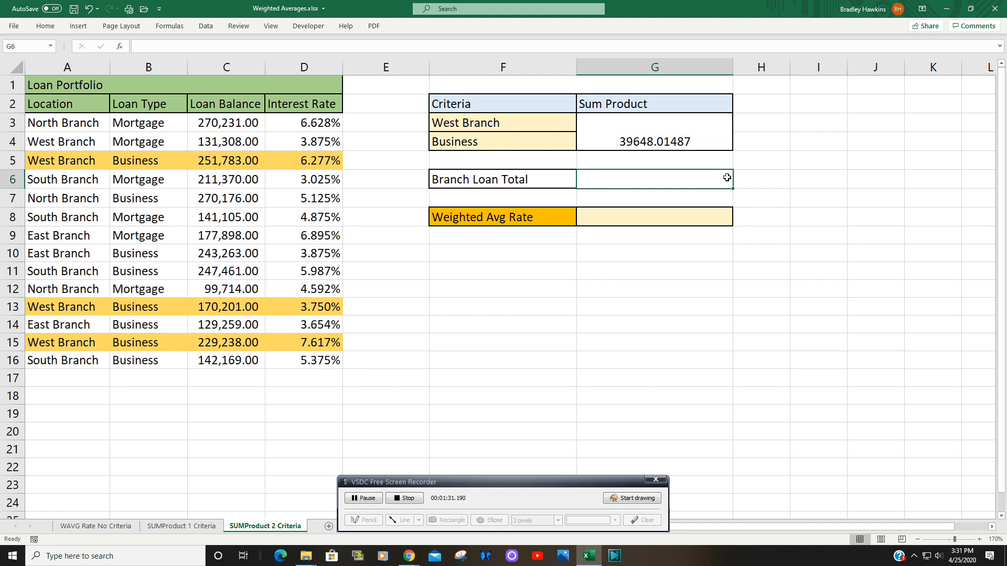
type("=")
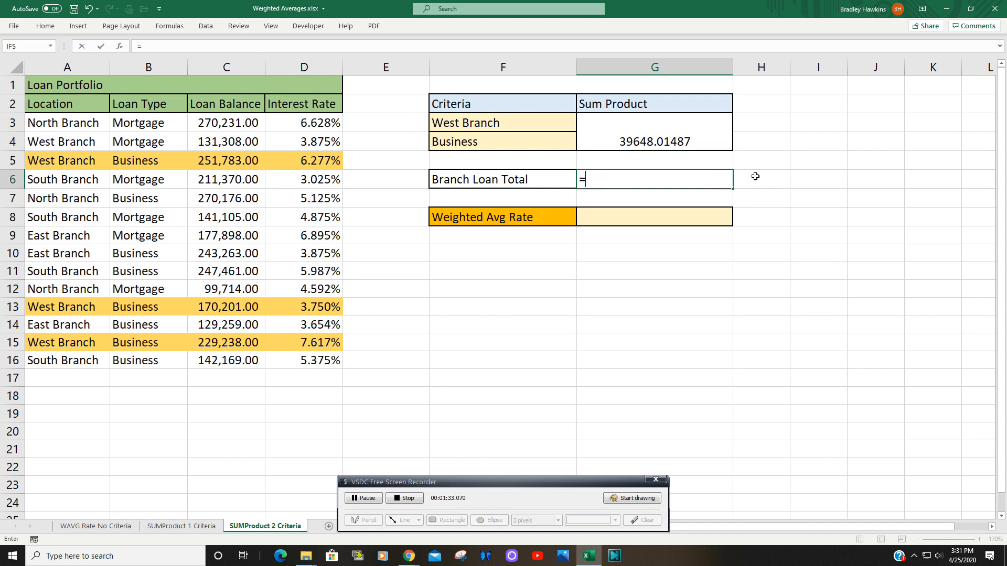
left_click(237, 159)
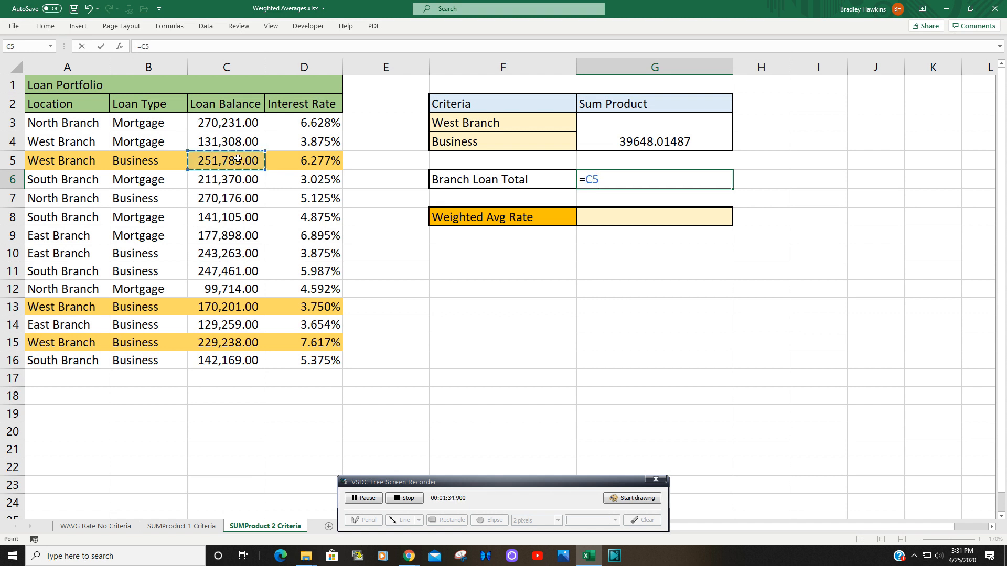
type("+")
left_click(238, 306)
type("+")
left_click(214, 342)
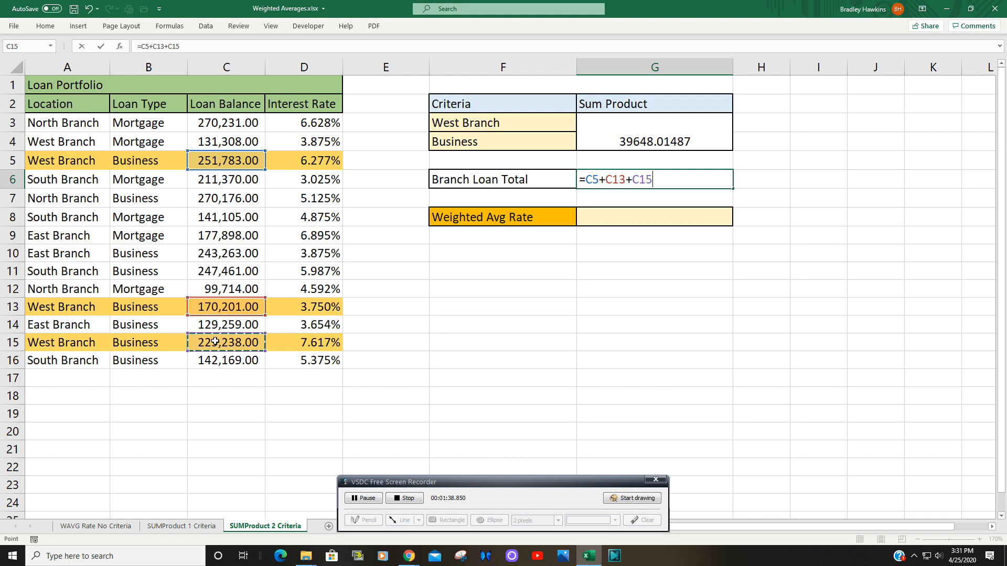
key("Return")
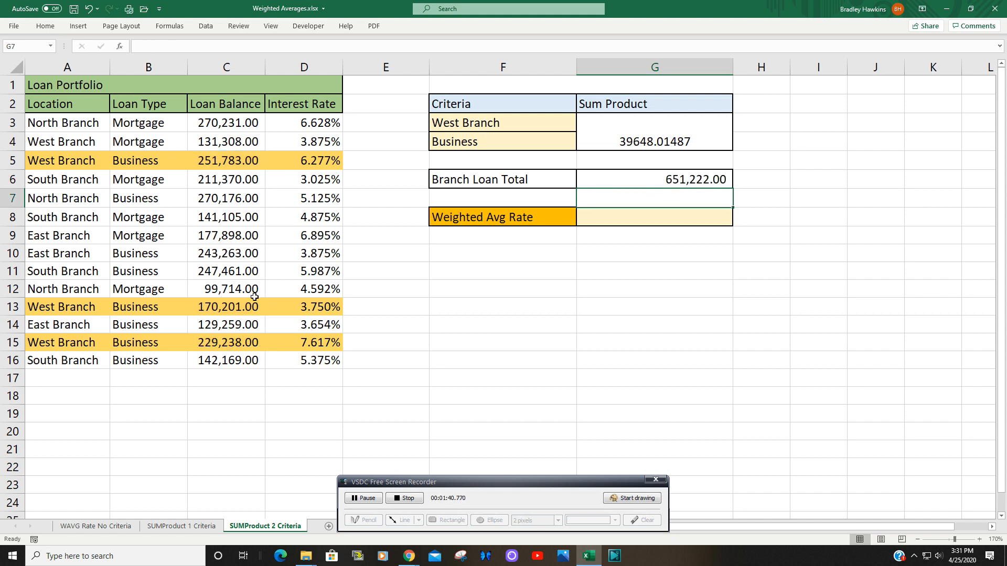
Step: In G8, enter a formula dividing G3 by G6 for the weighted average rate
left_click(668, 218)
type("=")
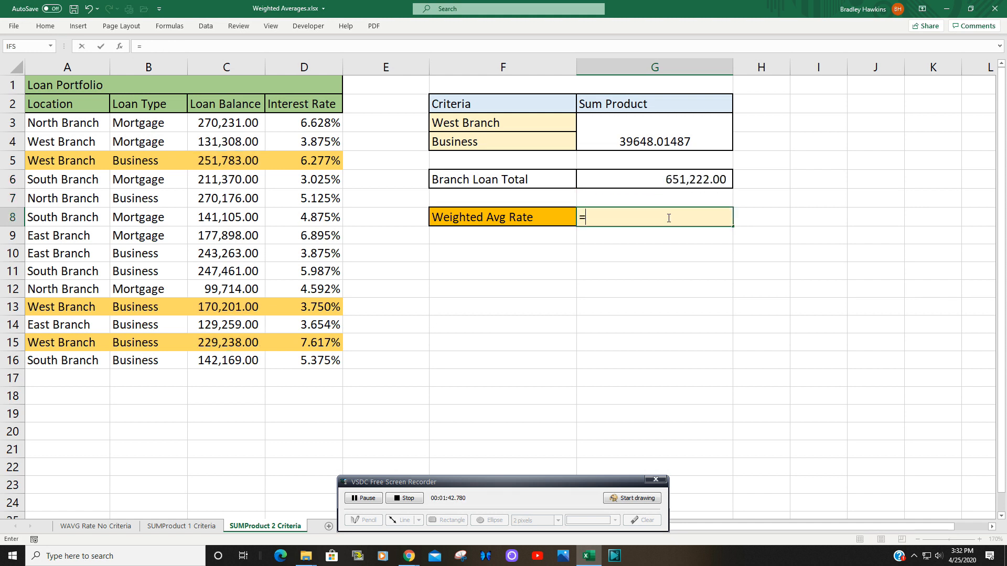
left_click(651, 140)
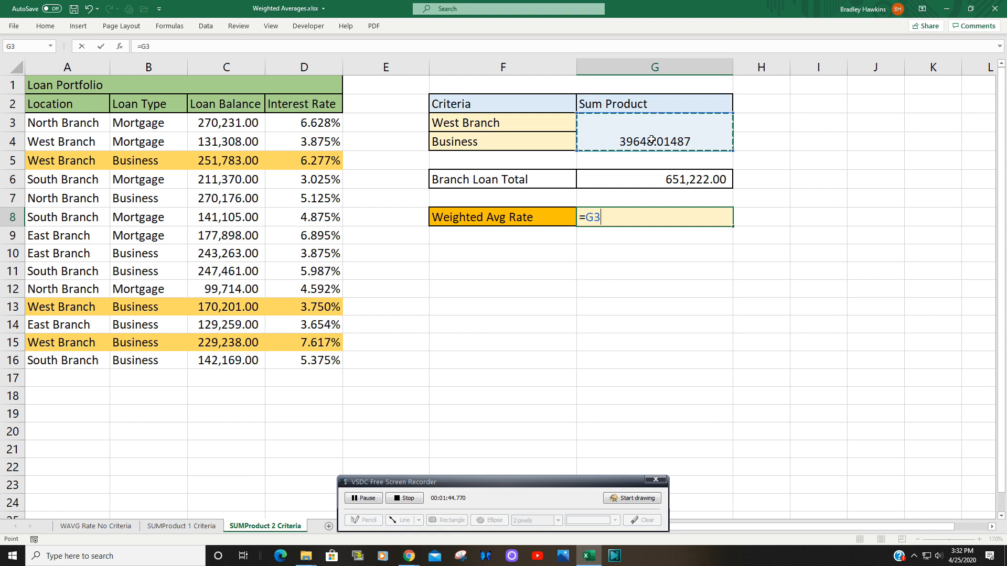
type("/")
left_click(662, 179)
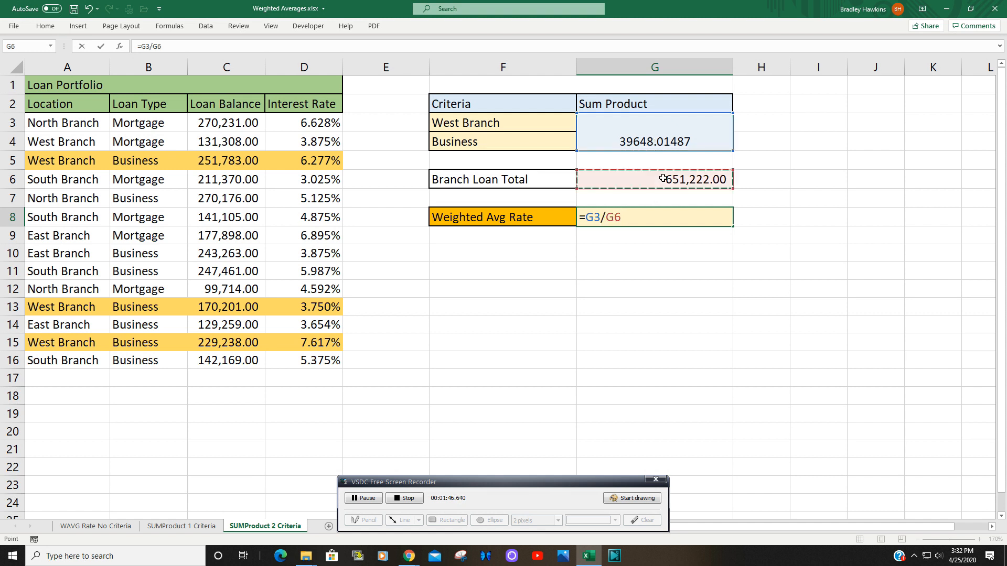
key("Return")
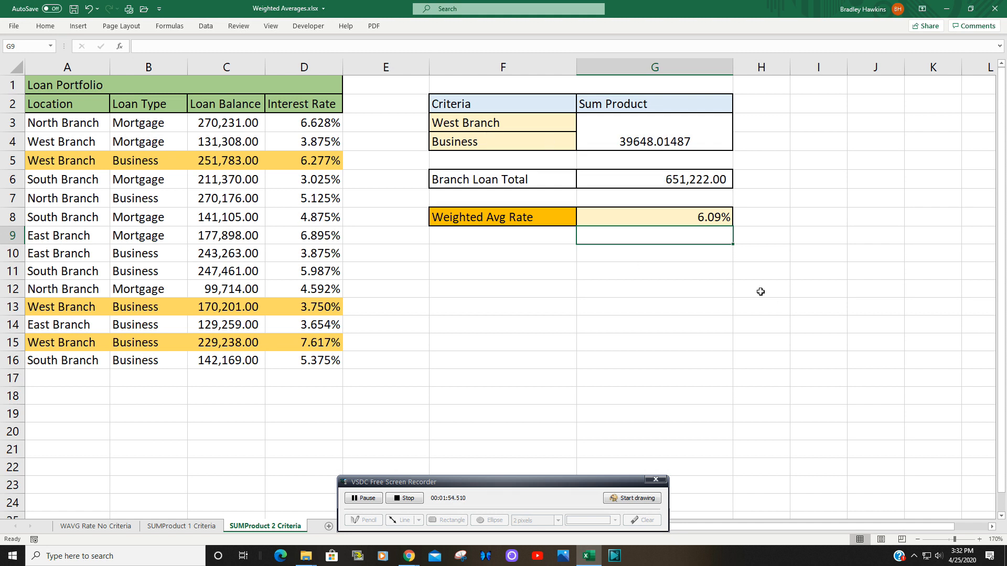
Step: Open the G3 formula and evaluate each criterion comparison separately to inspect its arrays, then leave without saving
left_click(686, 140)
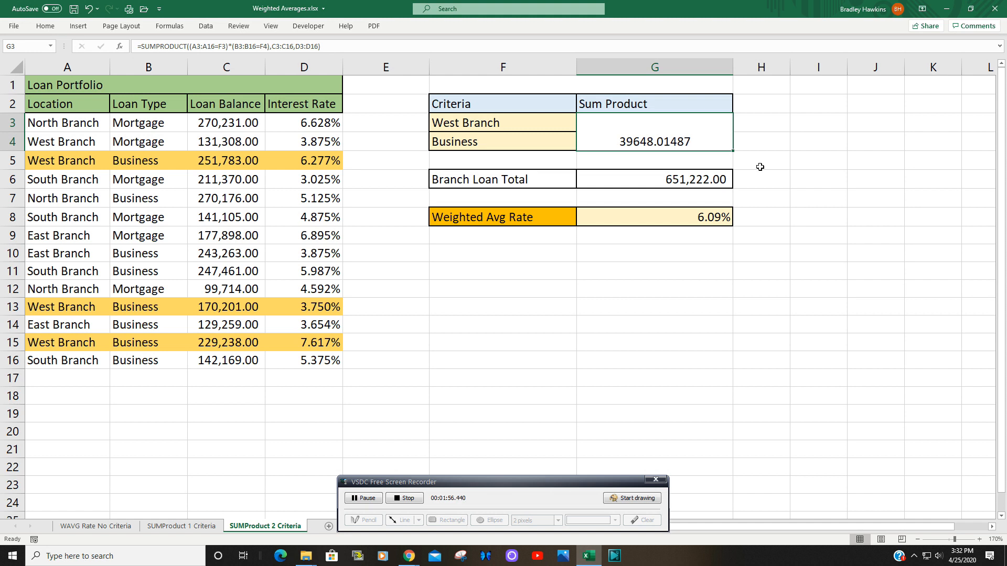
key("F2")
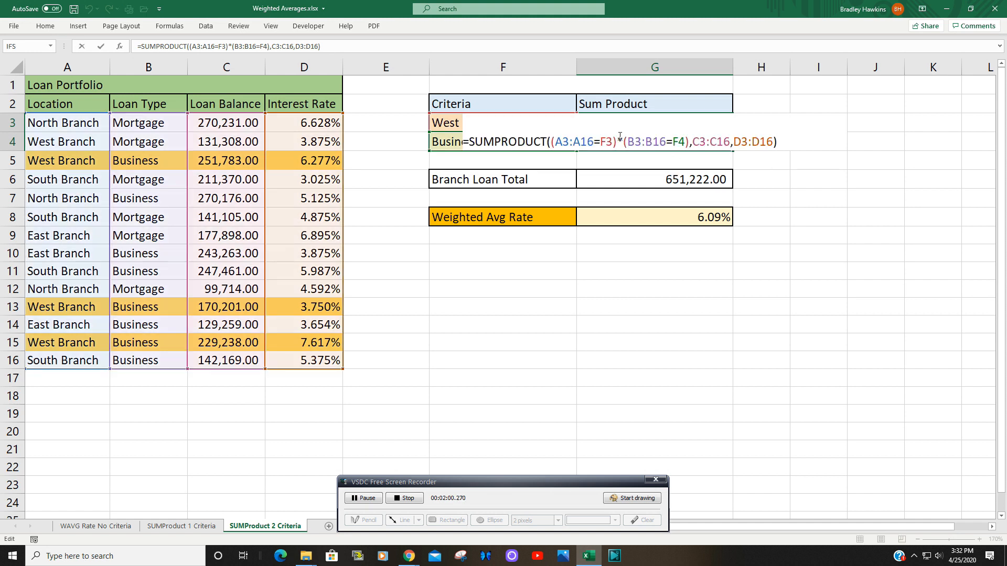
left_click_drag(614, 142, 552, 143)
key("F9")
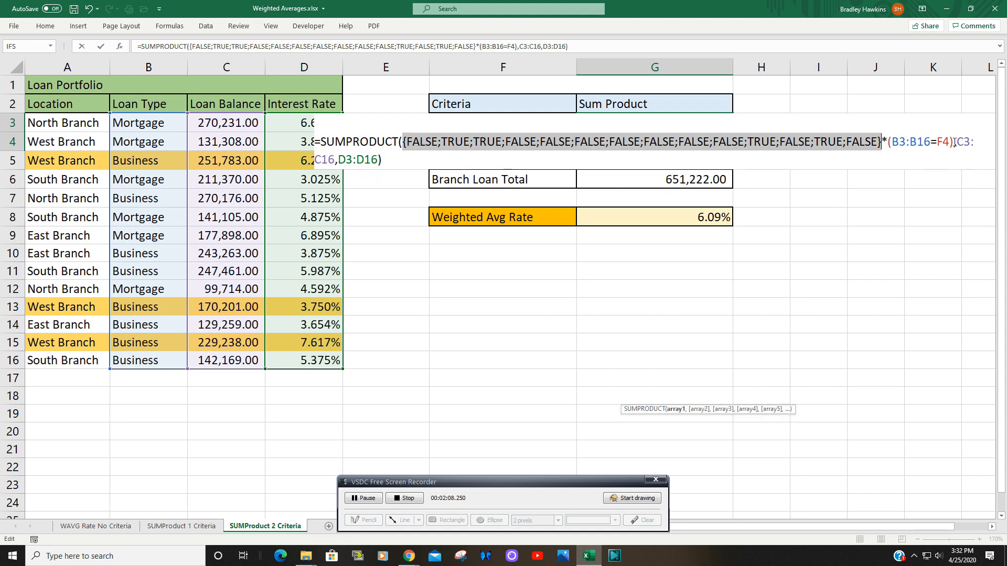
left_click_drag(953, 142, 888, 142)
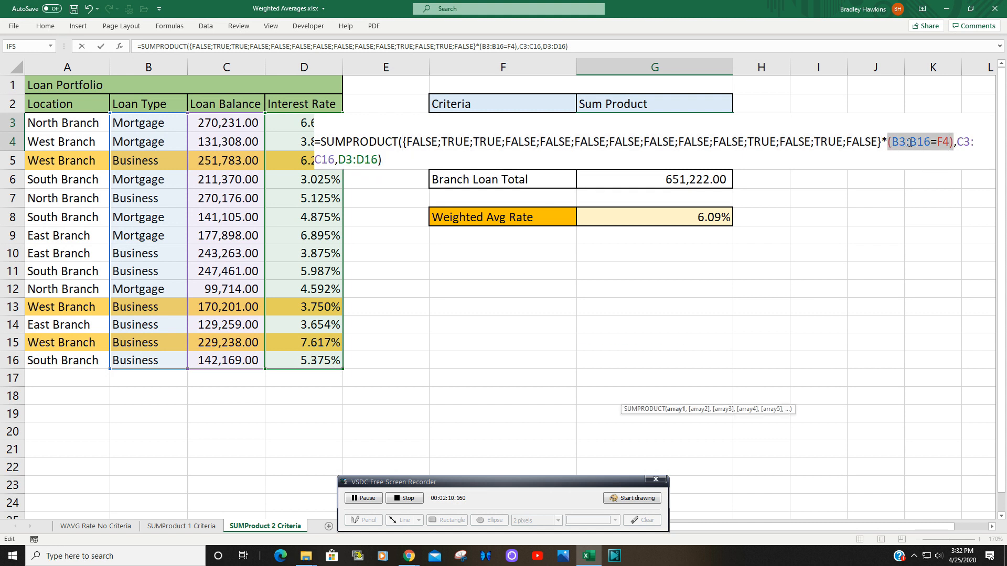
key("F9")
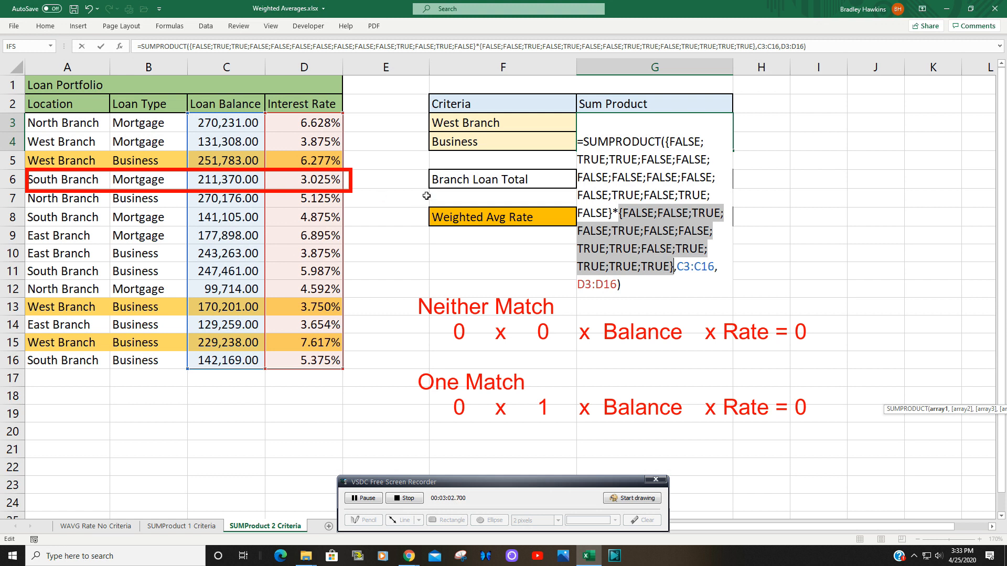
key("Escape")
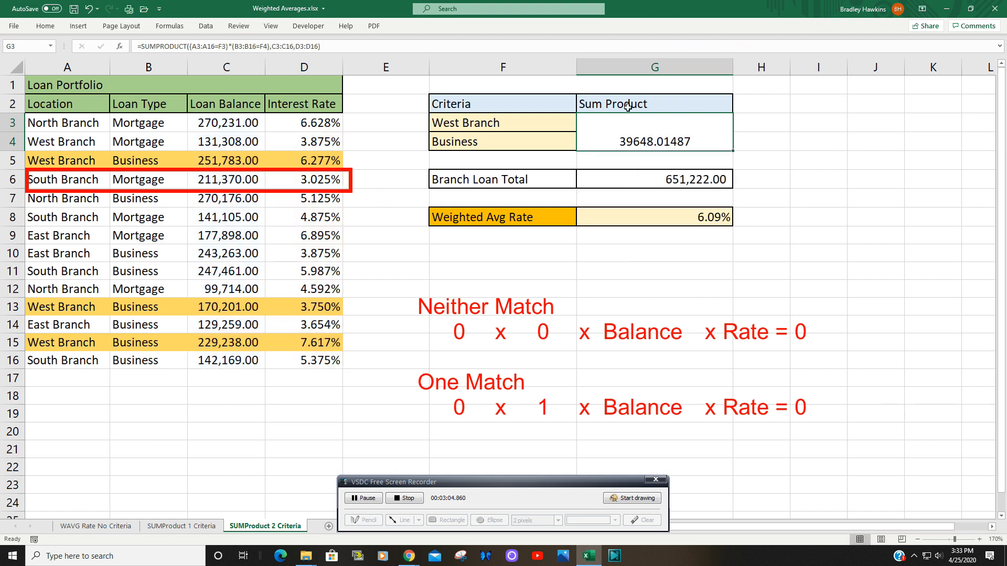
Step: Reopen the G3 formula and evaluate the multiplied criteria together to inspect the resulting array, then leave without saving
key("F2")
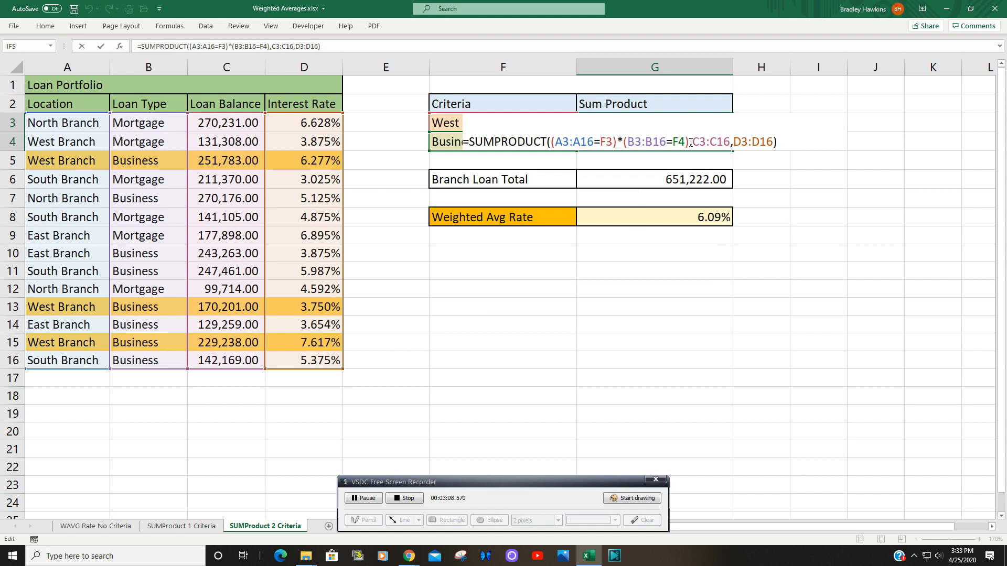
left_click_drag(687, 143, 552, 142)
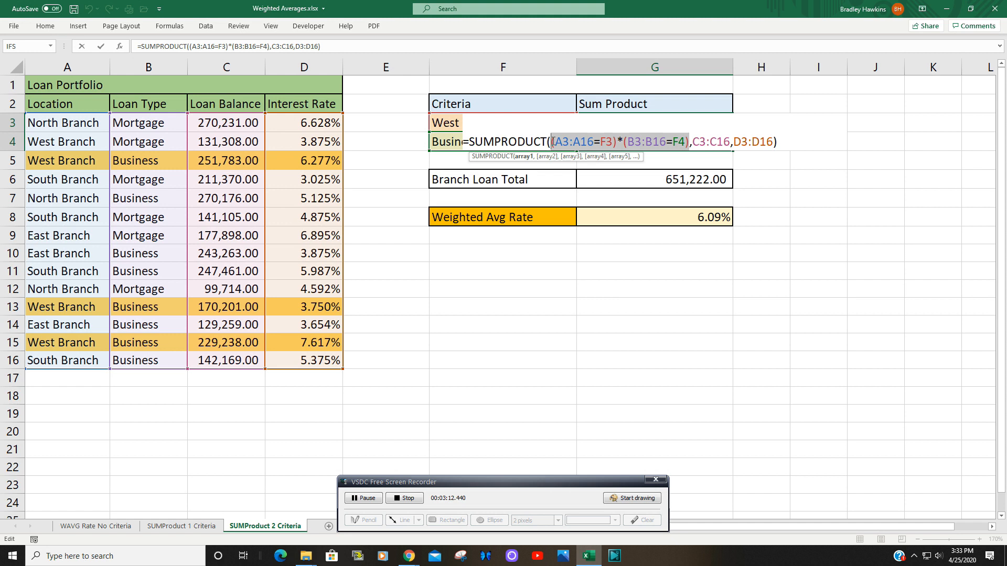
key("F9")
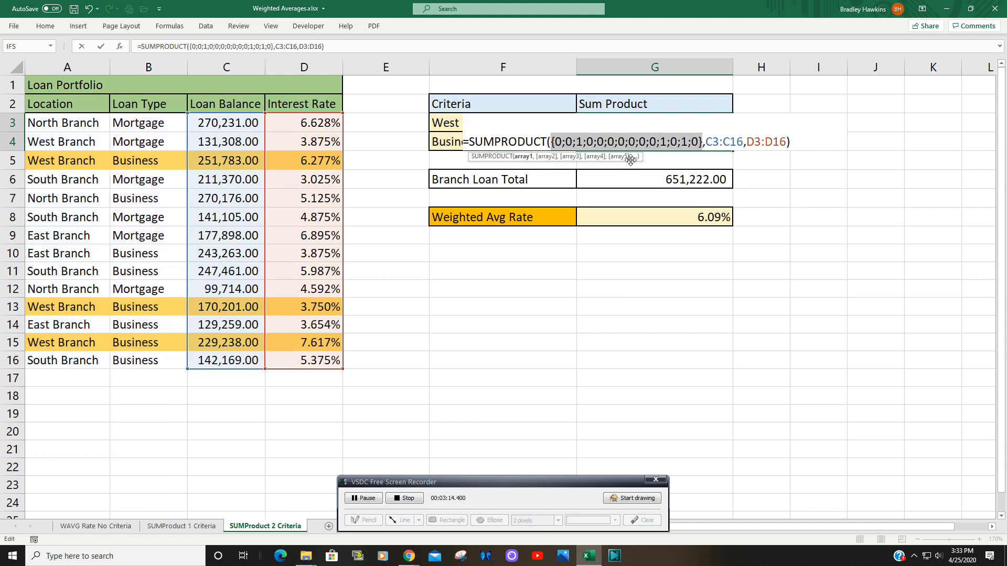
left_click_drag(631, 160, 706, 298)
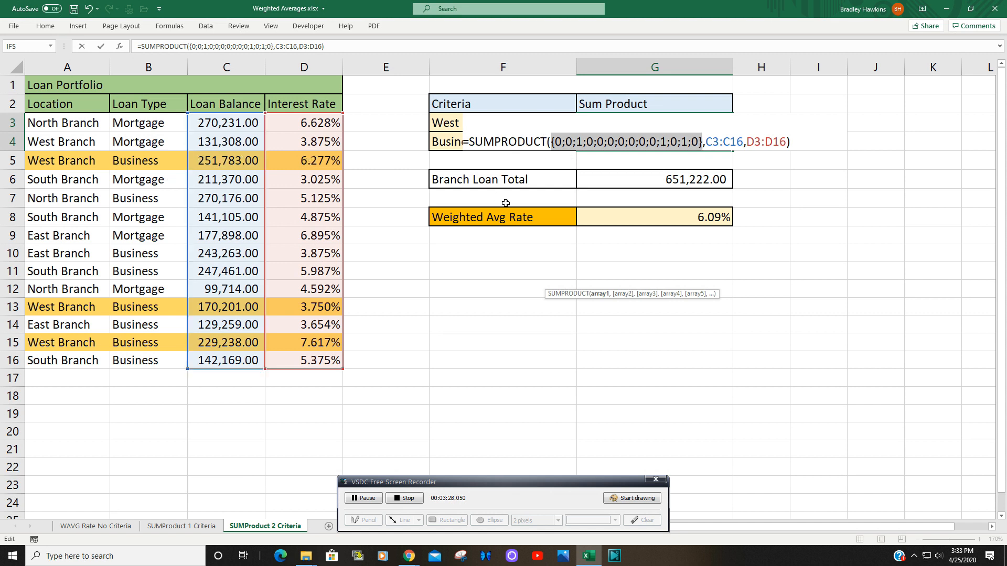
key("Escape")
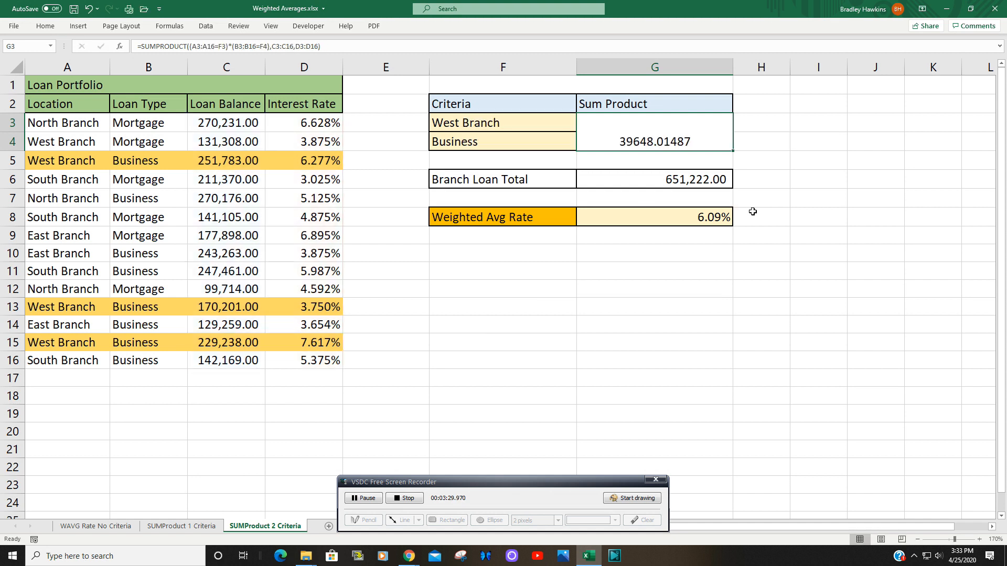